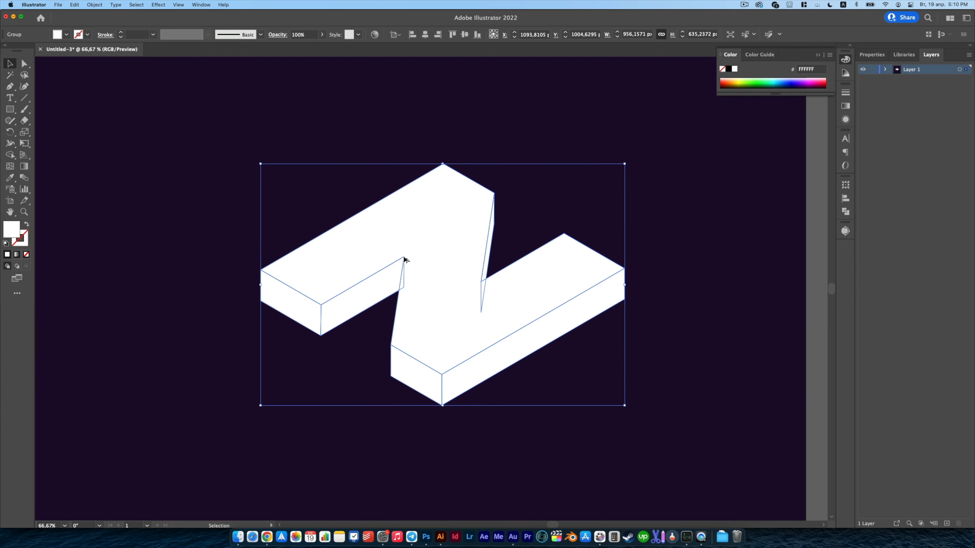
Pull individual faces of the letter away from it with Direct Selection and undo each move
{"action": "key", "text": "a"}
{"action": "left_click", "coordinate": [279, 219]}
{"action": "left_click_drag", "start_coordinate": [284, 268], "coordinate": [307, 185]}
{"action": "key", "text": "super+z"}
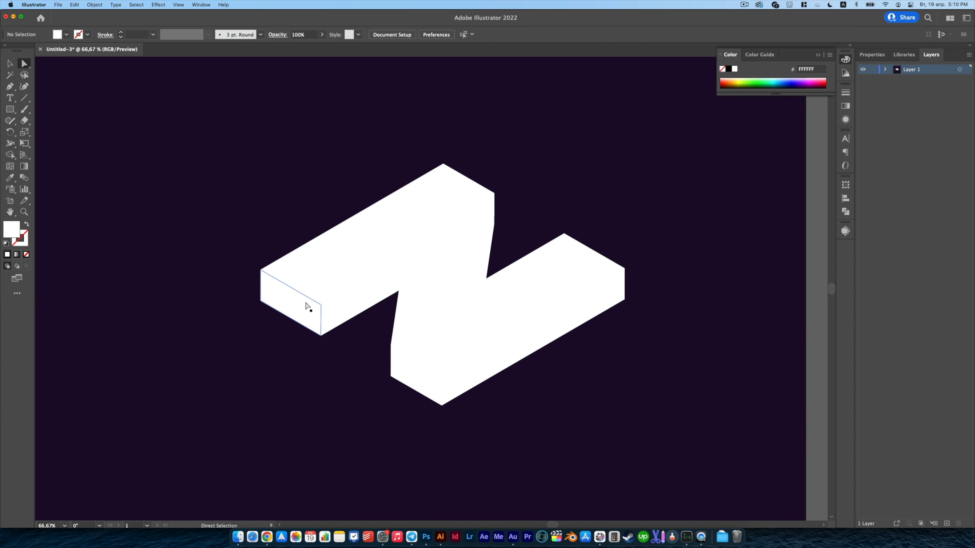
{"action": "left_click_drag", "start_coordinate": [309, 310], "coordinate": [218, 331]}
{"action": "key", "text": "super+z"}
{"action": "left_click_drag", "start_coordinate": [345, 307], "coordinate": [198, 410]}
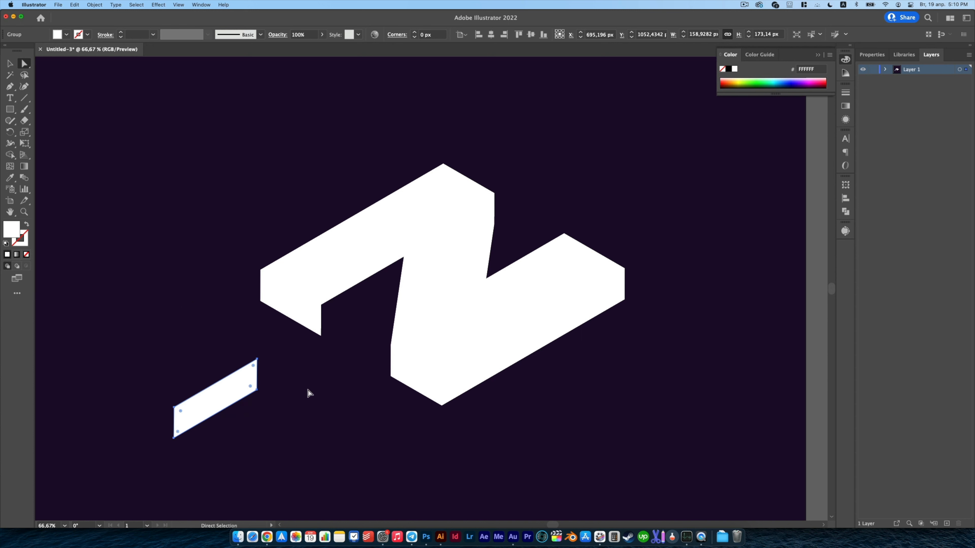
{"action": "left_click_drag", "start_coordinate": [420, 387], "coordinate": [294, 437]}
{"action": "key", "text": "super+z"}
{"action": "key", "text": "super+z"}
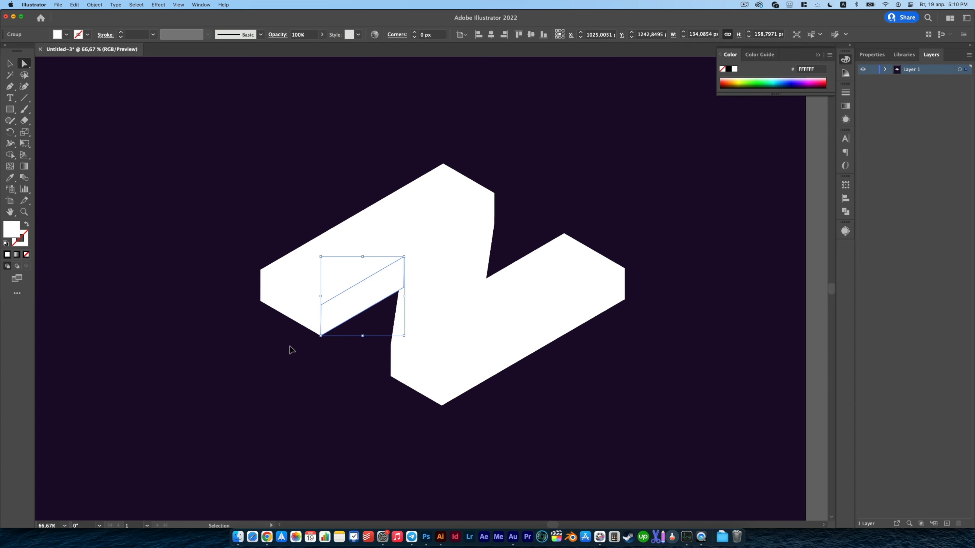
Select the whole letter and clean up the overlapping side-face slivers at its two inner notches with the Shape Builder
{"action": "key", "text": "v"}
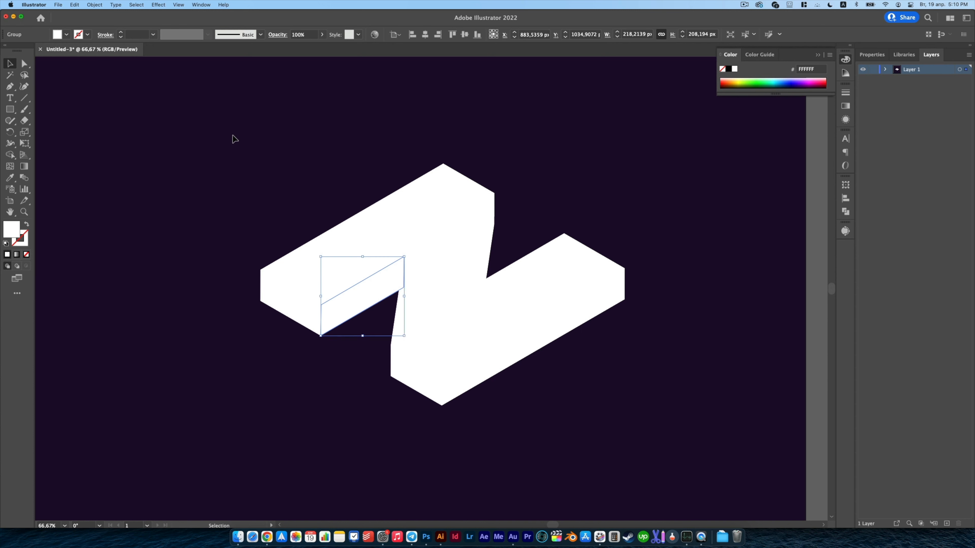
{"action": "left_click_drag", "start_coordinate": [226, 116], "coordinate": [648, 440]}
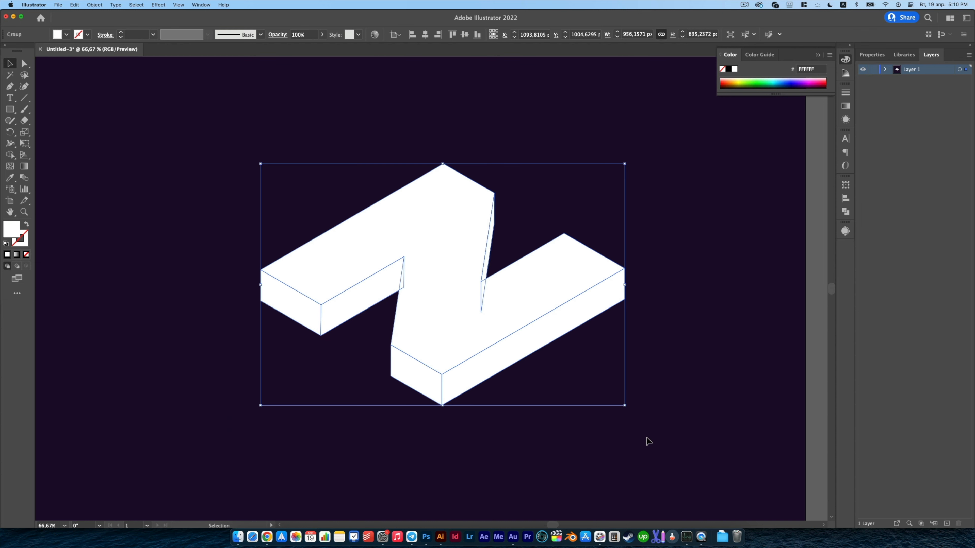
{"action": "scroll", "coordinate": [578, 377], "scroll_direction": "up", "scroll_amount": 1}
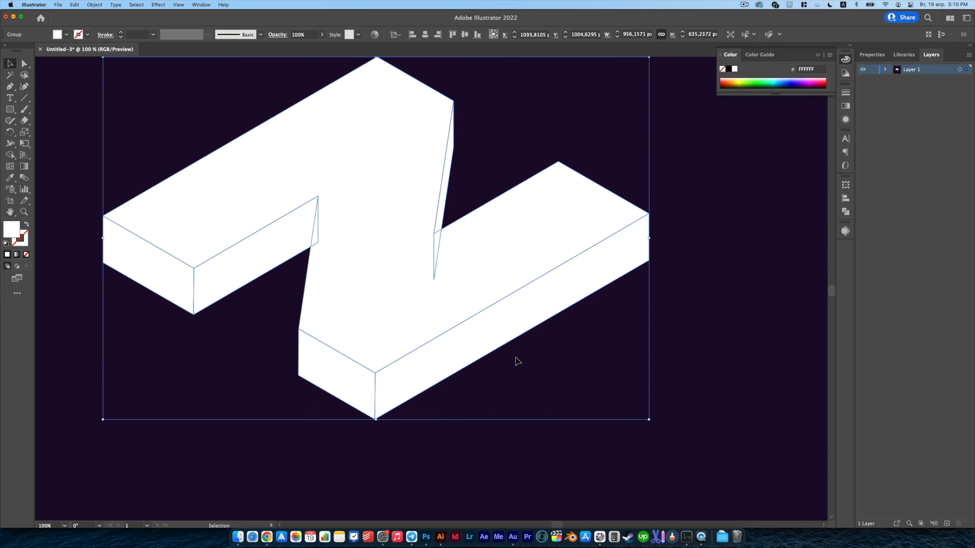
{"action": "left_click_drag", "start_coordinate": [450, 299], "coordinate": [499, 351]}
{"action": "scroll", "coordinate": [495, 345], "scroll_direction": "down", "scroll_amount": 1}
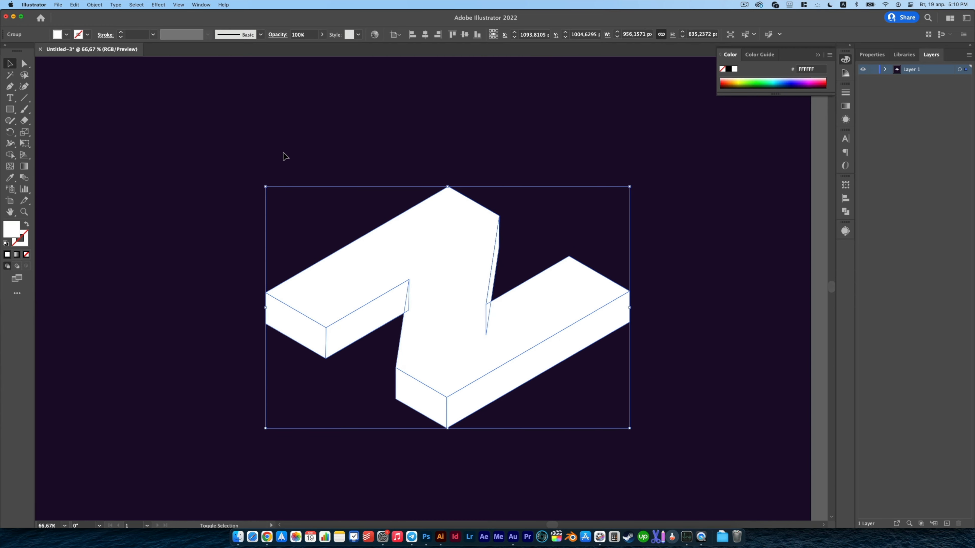
{"action": "key", "text": "shift+m"}
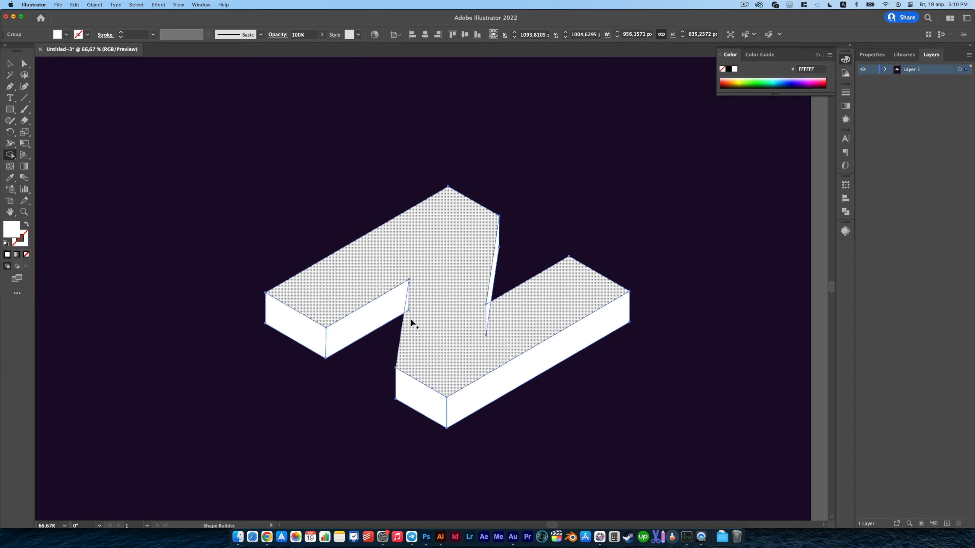
{"action": "mouse_move", "coordinate": [415, 296]}
{"action": "left_mouse_down"}
{"action": "mouse_move", "coordinate": [407, 303]}
{"action": "mouse_move", "coordinate": [479, 314]}
{"action": "mouse_move", "coordinate": [509, 306]}
{"action": "left_mouse_up"}
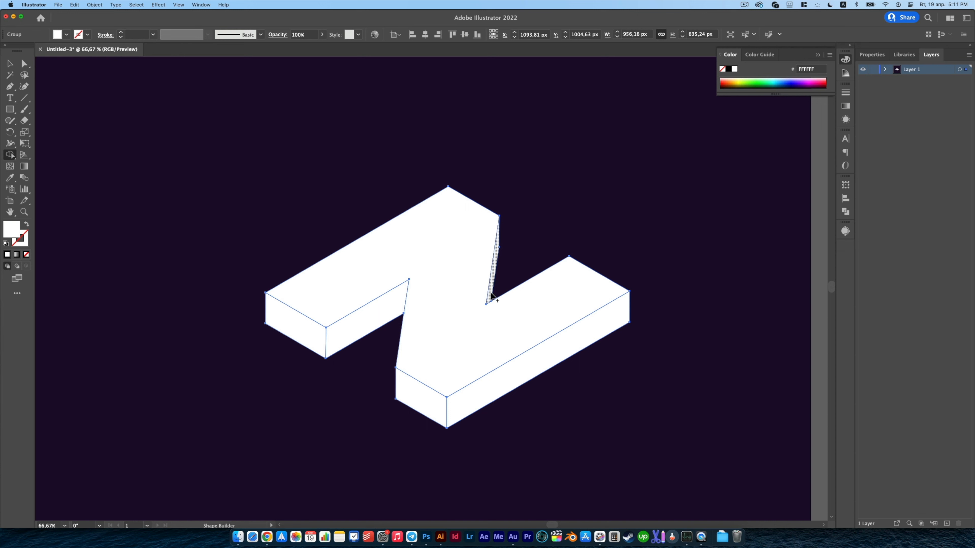
Ungroup the whole letter into separate face paths
{"action": "scroll", "coordinate": [442, 273], "scroll_direction": "down", "scroll_amount": 1}
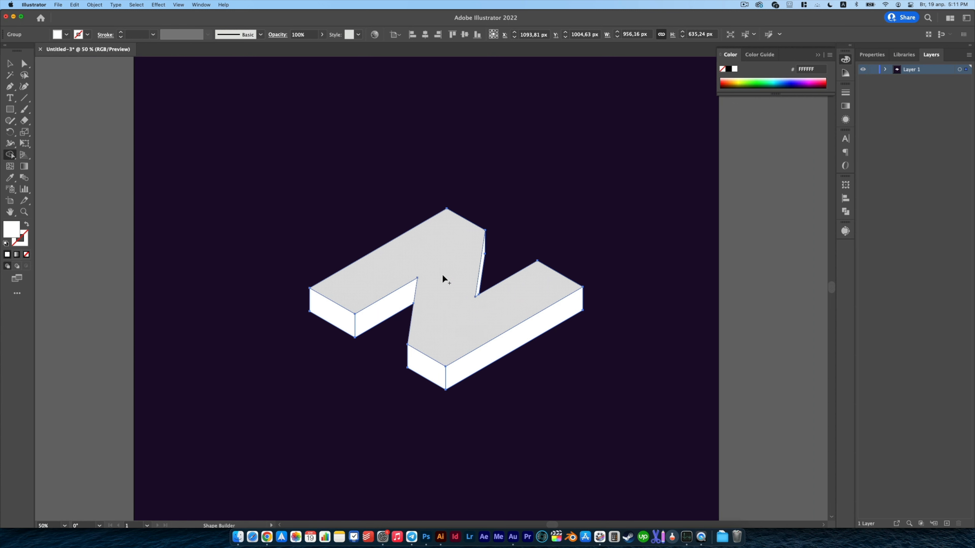
{"action": "key", "text": "v"}
{"action": "left_click_drag", "start_coordinate": [234, 137], "coordinate": [620, 438]}
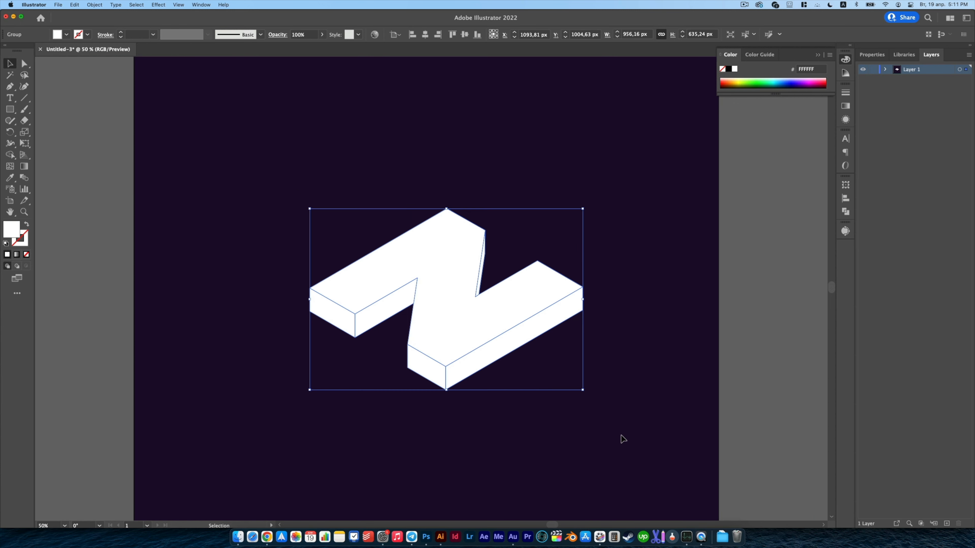
{"action": "key", "text": "super"}
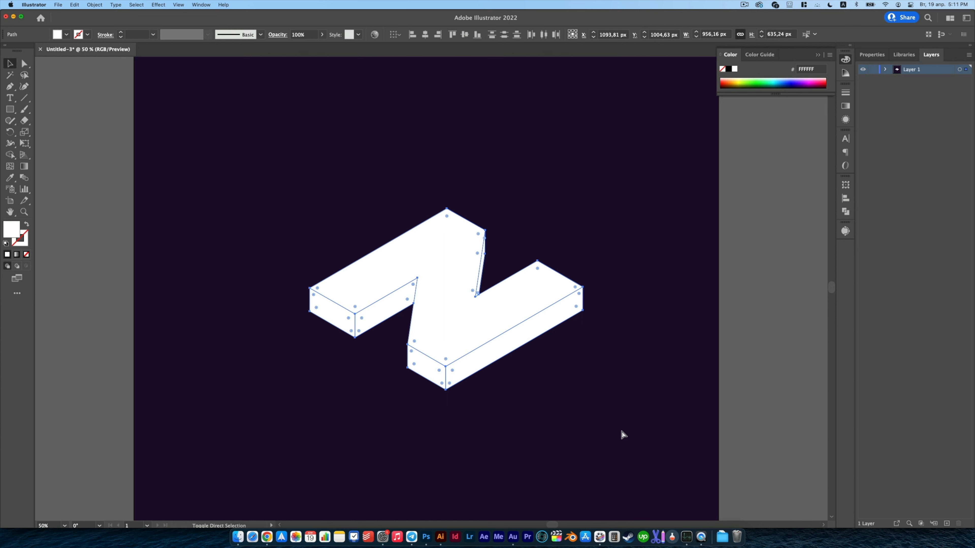
{"action": "left_click", "coordinate": [621, 431]}
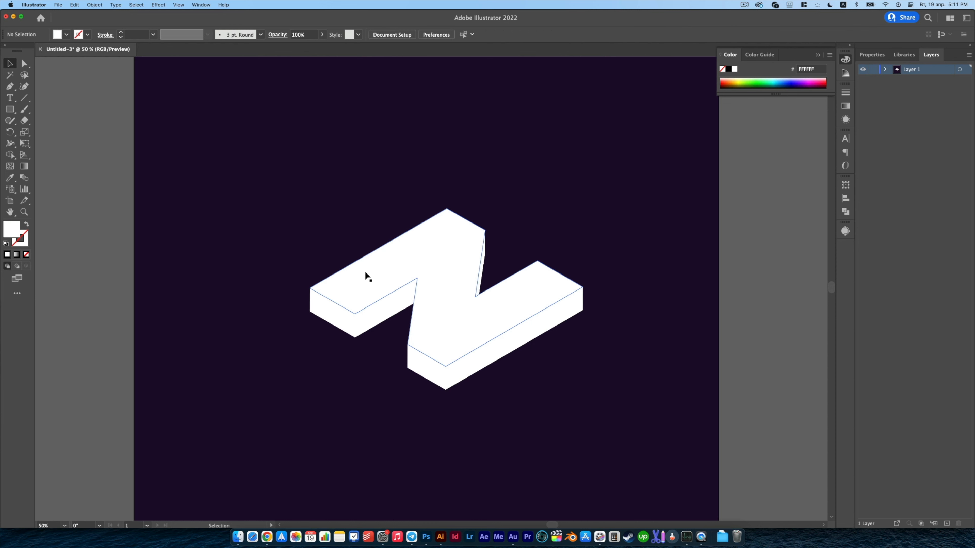
Swap fill and stroke on all the letter's faces to turn them into white 1 pt outlines without fill
{"action": "mouse_move", "coordinate": [278, 173]}
{"action": "left_mouse_down"}
{"action": "mouse_move", "coordinate": [462, 322]}
{"action": "mouse_move", "coordinate": [616, 426]}
{"action": "left_mouse_up"}
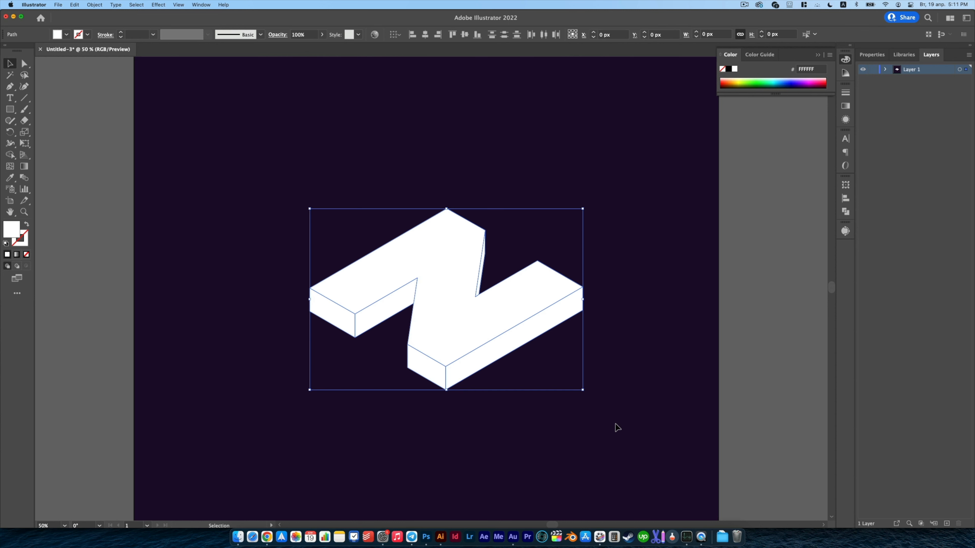
{"action": "key", "text": "shift+x"}
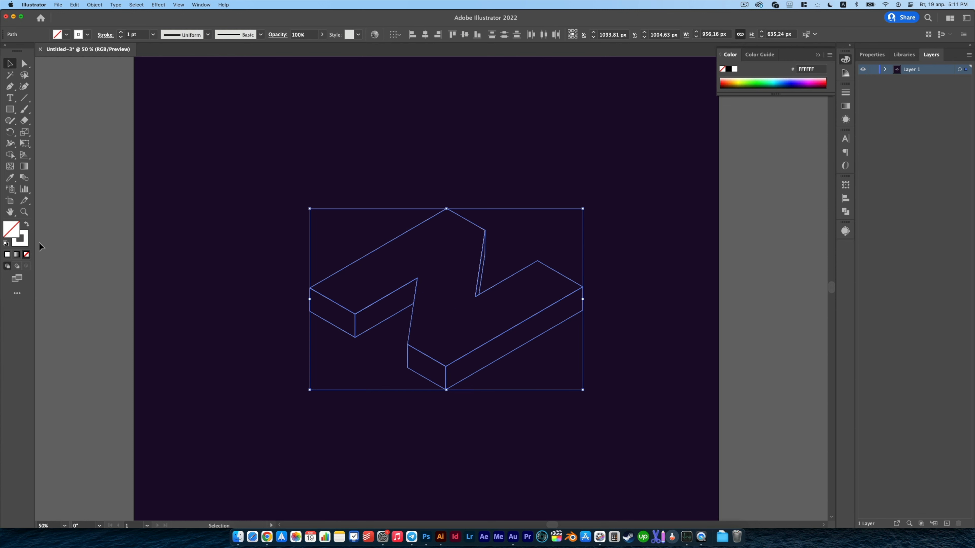
{"action": "left_click", "coordinate": [233, 322]}
{"action": "scroll", "coordinate": [424, 348], "scroll_direction": "up", "scroll_amount": 1}
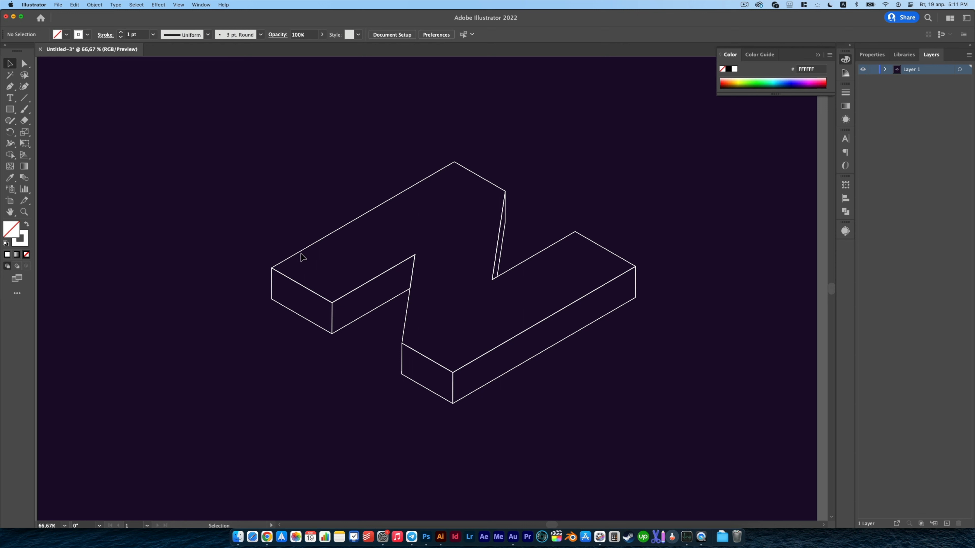
Duplicate the letter's top face outline about 57 px straight down inside the extruded shape
{"action": "scroll", "coordinate": [348, 226], "scroll_direction": "up", "scroll_amount": 1}
{"action": "left_click", "coordinate": [348, 225]}
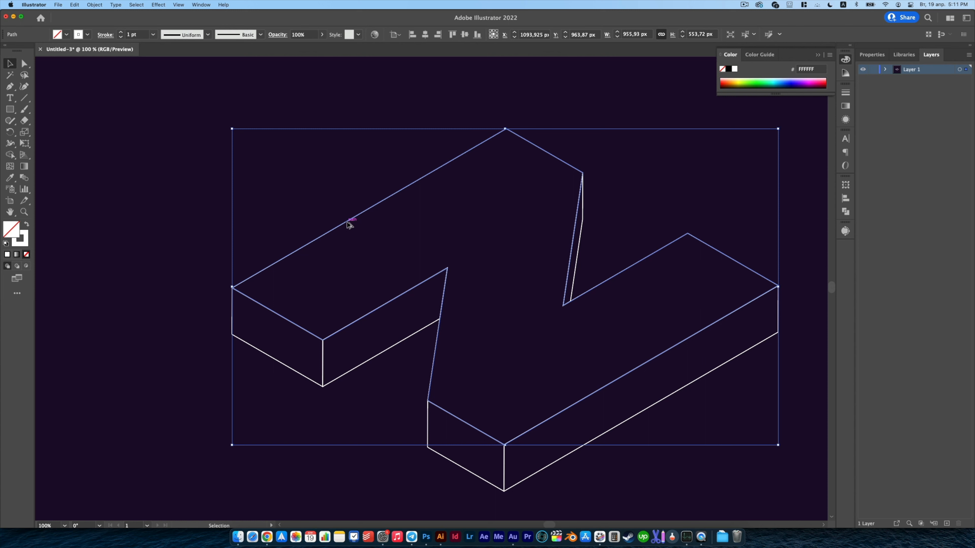
{"action": "left_click_drag", "start_coordinate": [349, 226], "coordinate": [349, 257]}
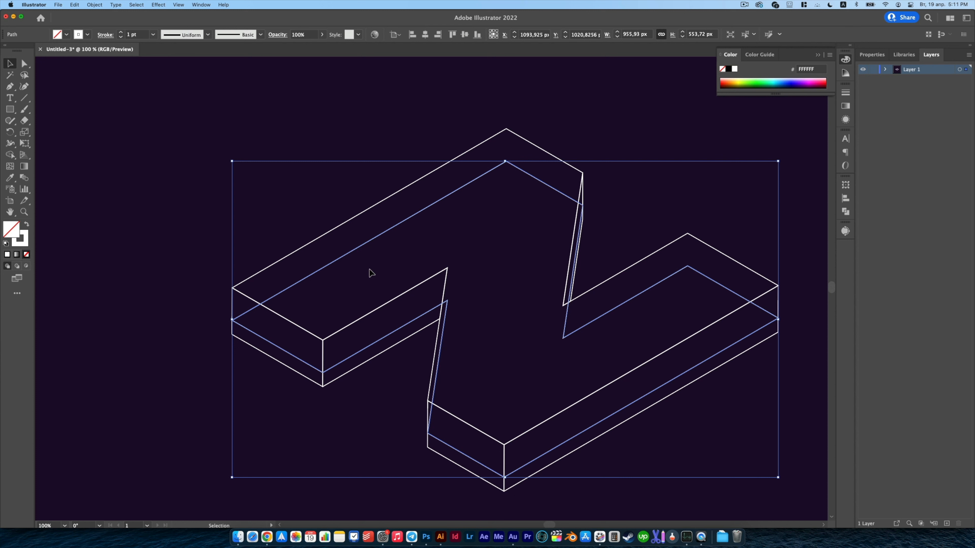
{"action": "key", "text": "shift"}
Swap the duplicated face's stroke for a fill and set the fill color to 622696
{"action": "key", "text": "shift+x"}
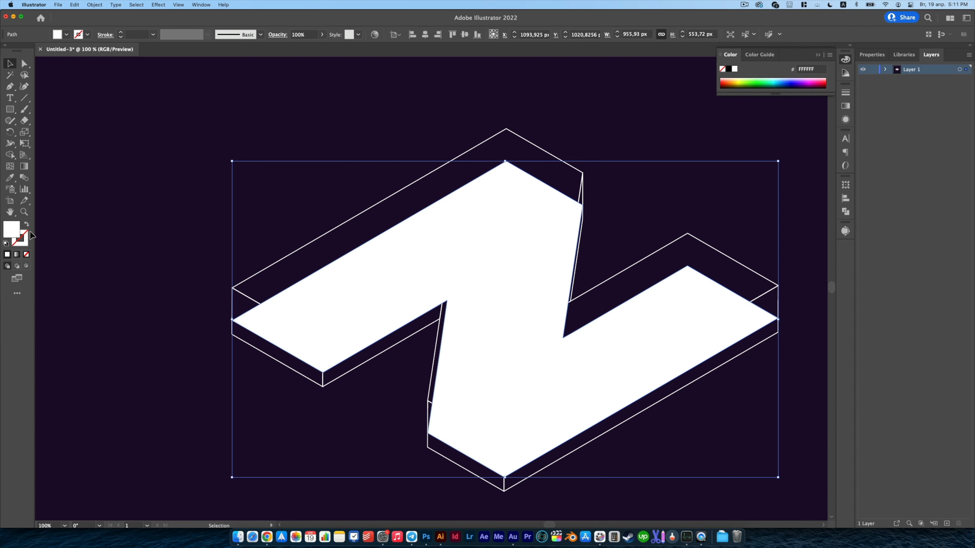
{"action": "double_click", "coordinate": [11, 230]}
{"action": "type", "text": "622696"}
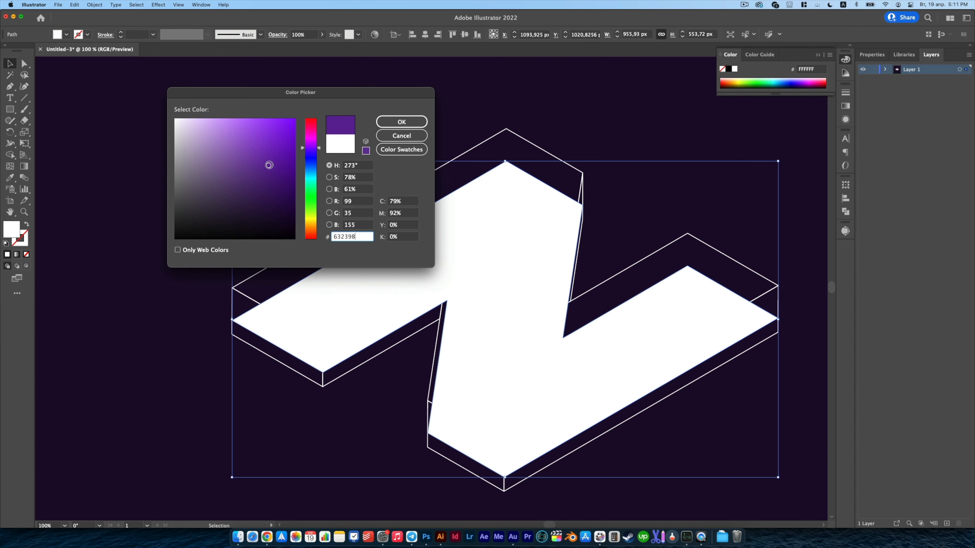
{"action": "left_click", "coordinate": [393, 125]}
{"action": "scroll", "coordinate": [415, 252], "scroll_direction": "down", "scroll_amount": 2}
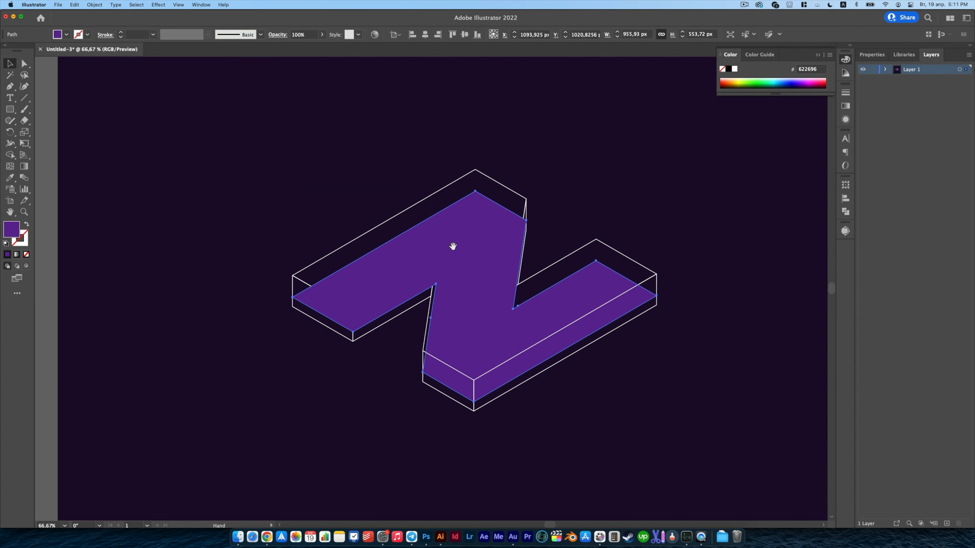
{"action": "left_click_drag", "start_coordinate": [453, 246], "coordinate": [427, 238]}
{"action": "left_click", "coordinate": [510, 238]}
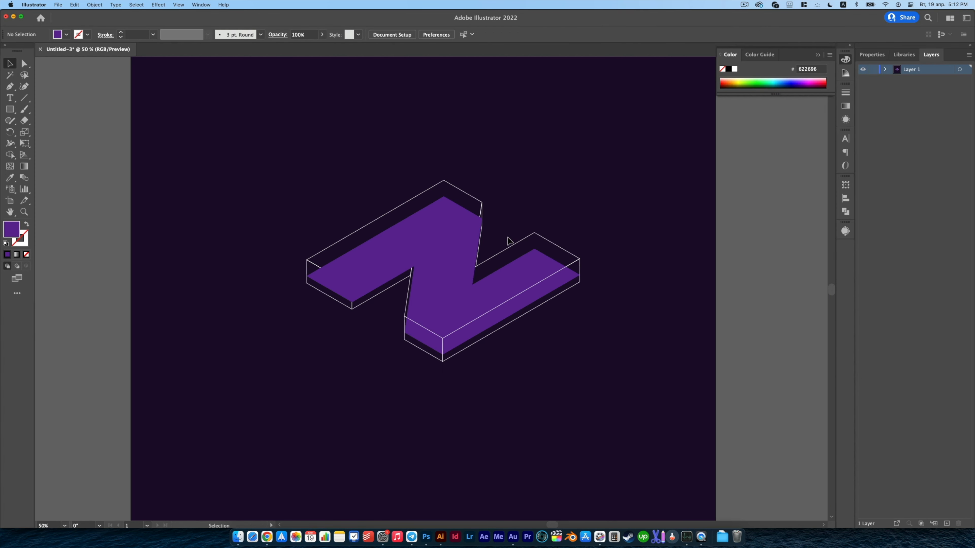
Expand Layer 1 and move the purple face's path down to just above the lowest outline path
{"action": "left_click", "coordinate": [478, 234]}
{"action": "scroll", "coordinate": [467, 244], "scroll_direction": "up", "scroll_amount": 1}
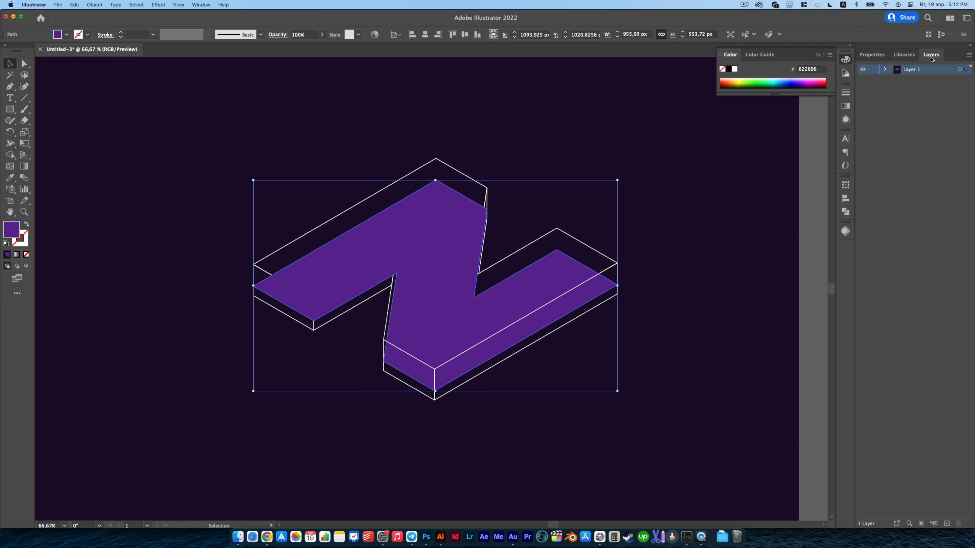
{"action": "left_click", "coordinate": [201, 4]}
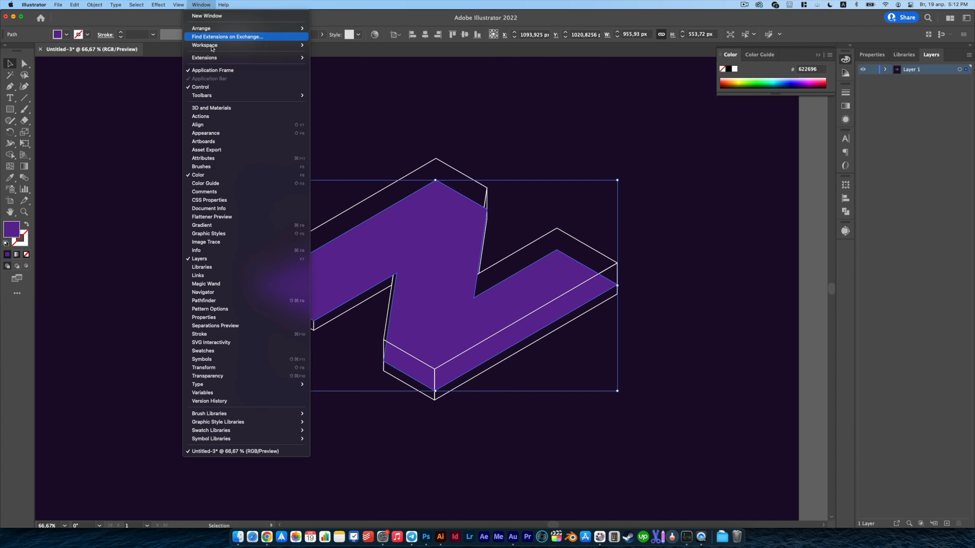
{"action": "left_click", "coordinate": [206, 260]}
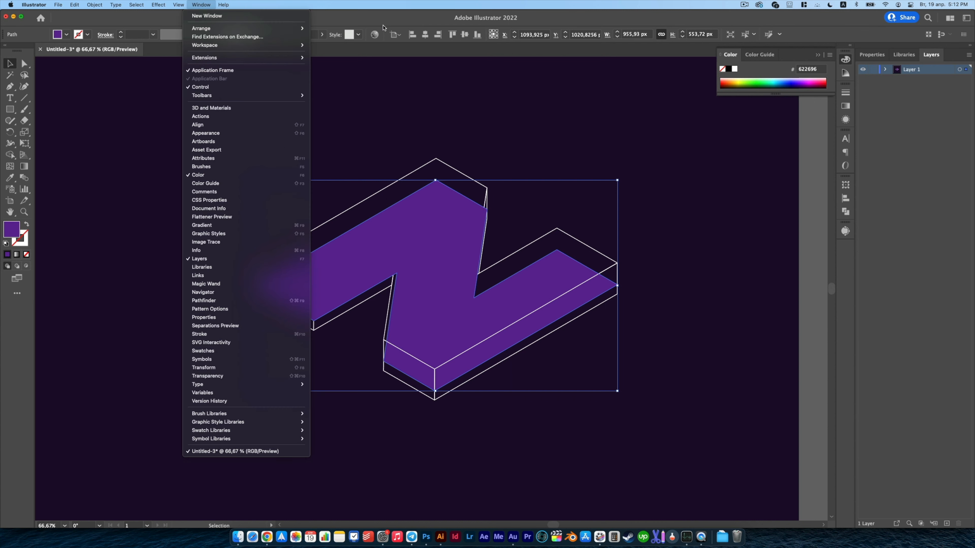
{"action": "left_click", "coordinate": [886, 69]}
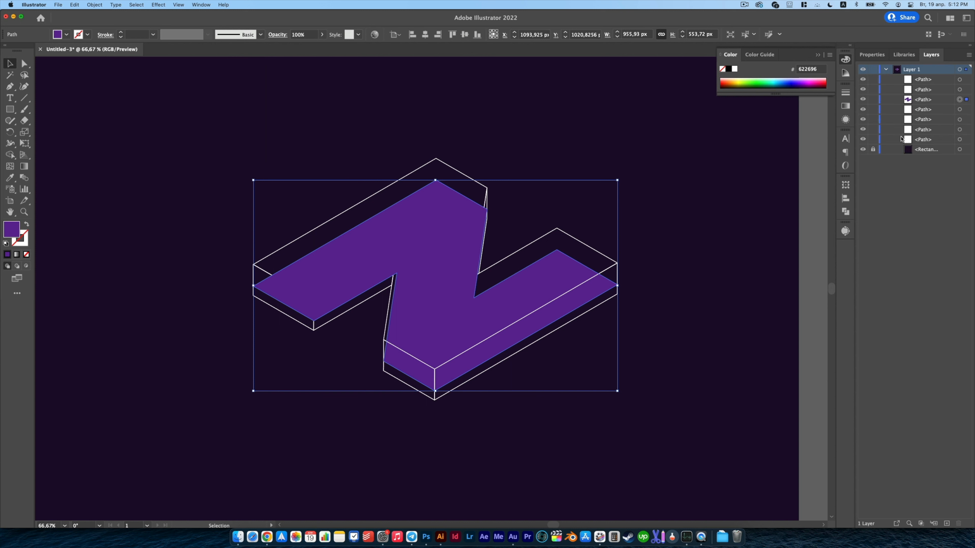
{"action": "left_click", "coordinate": [931, 101]}
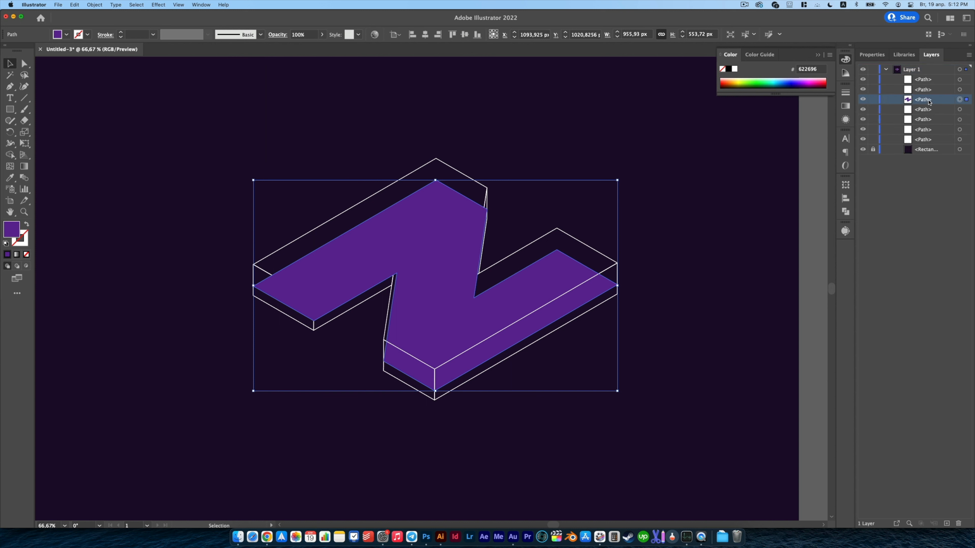
{"action": "left_click_drag", "start_coordinate": [926, 101], "coordinate": [926, 137]}
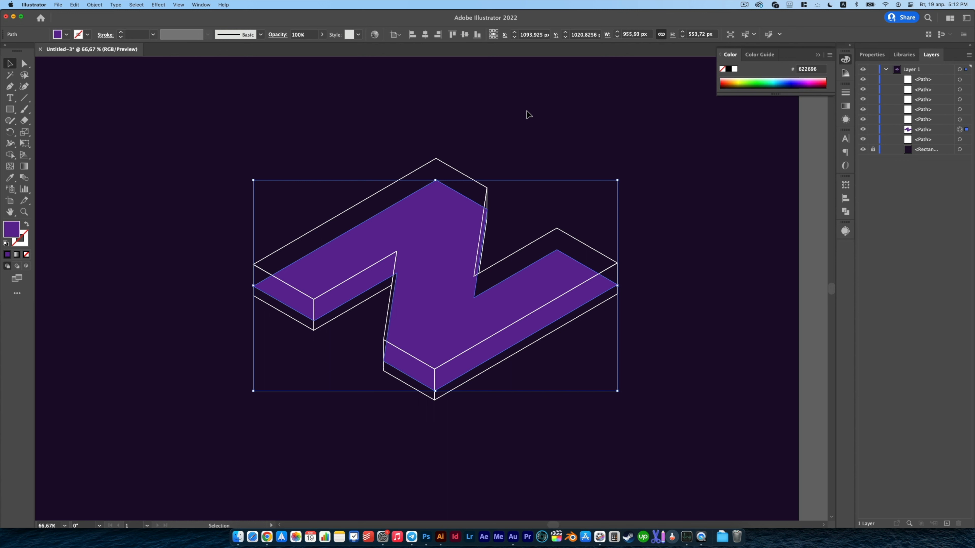
Bring the purple face forward four levels in the stacking order and send it back four levels
{"action": "key", "text": "a"}
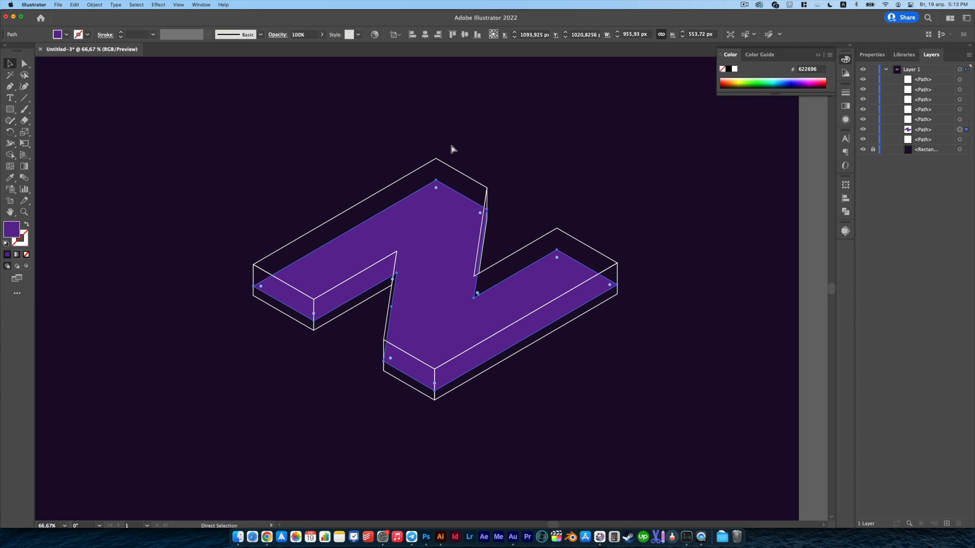
{"action": "key", "text": "super+bracketright"}
{"action": "key", "text": "super+bracketright"}
{"action": "key", "text": "super+bracketright"}
{"action": "key", "text": "super+bracketright"}
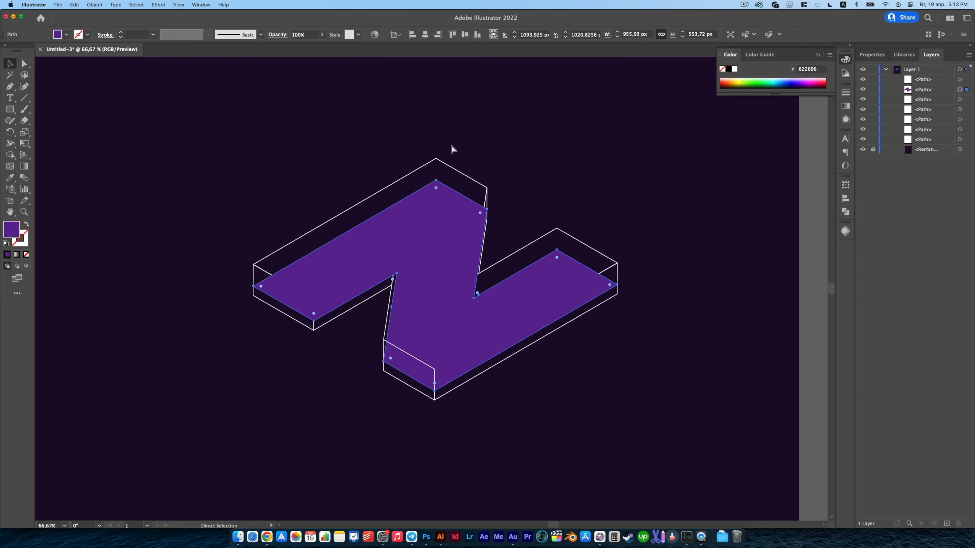
{"action": "key", "text": "super+bracketleft"}
{"action": "key", "text": "super+bracketleft"}
{"action": "key", "text": "super+bracketleft"}
{"action": "key", "text": "super+bracketleft"}
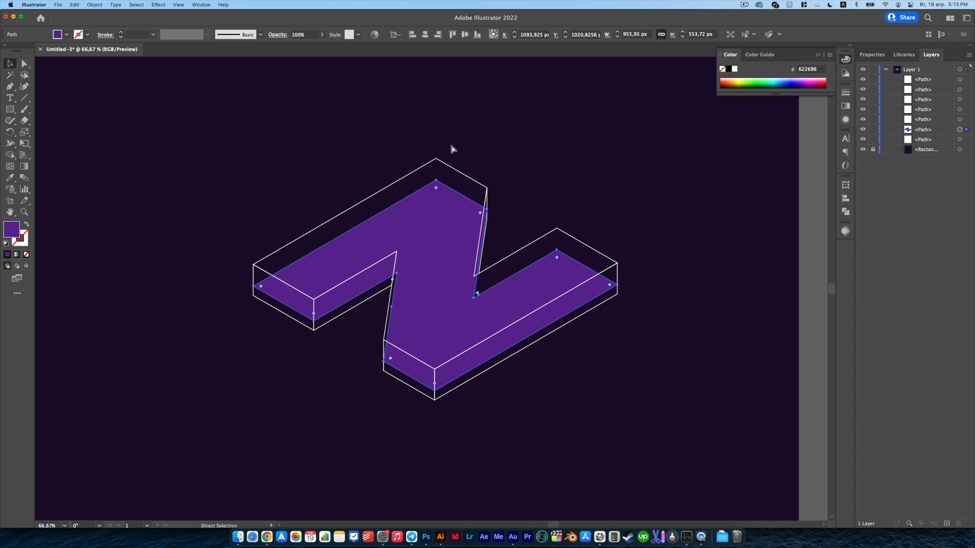
{"action": "left_click", "coordinate": [452, 145]}
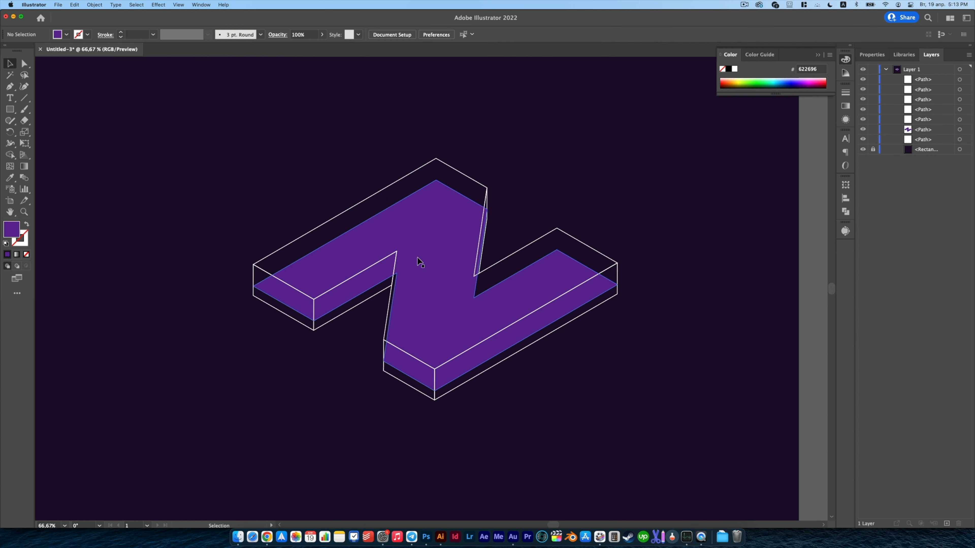
Duplicate the purple face 28 px straight up and set the copy's fill color to 733DAD
{"action": "left_click_drag", "start_coordinate": [422, 270], "coordinate": [423, 256]}
{"action": "double_click", "coordinate": [16, 226]}
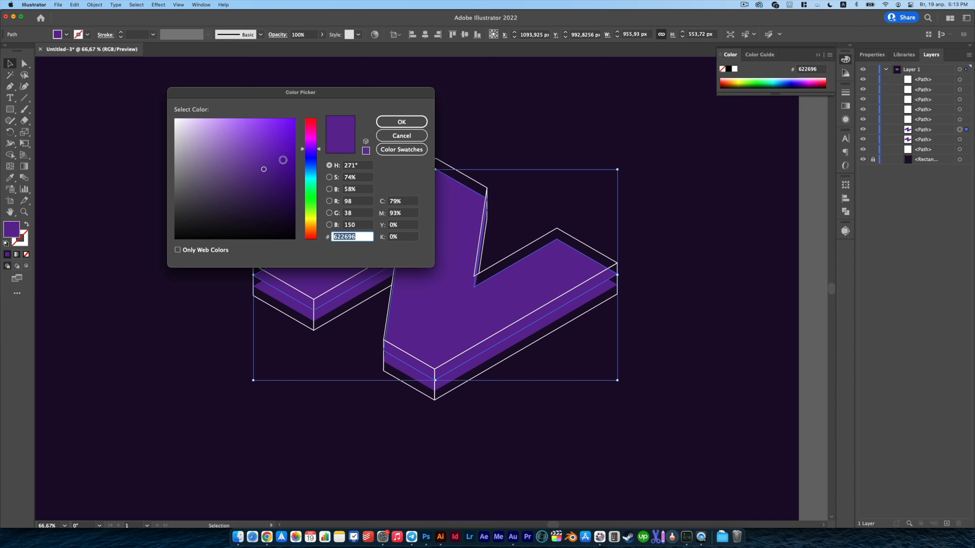
{"action": "left_click", "coordinate": [254, 156]}
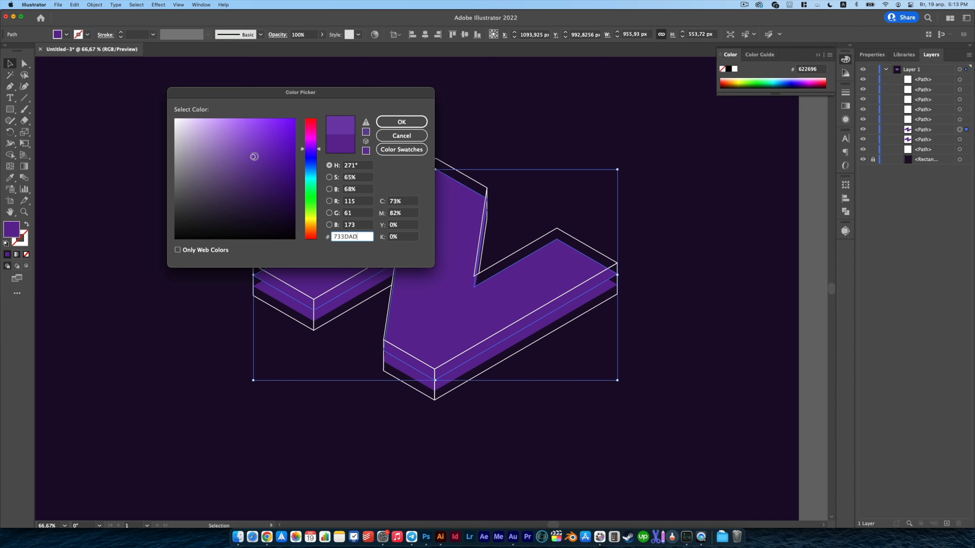
{"action": "left_click", "coordinate": [400, 123]}
{"action": "key", "text": "super+minus"}
{"action": "left_click", "coordinate": [594, 339]}
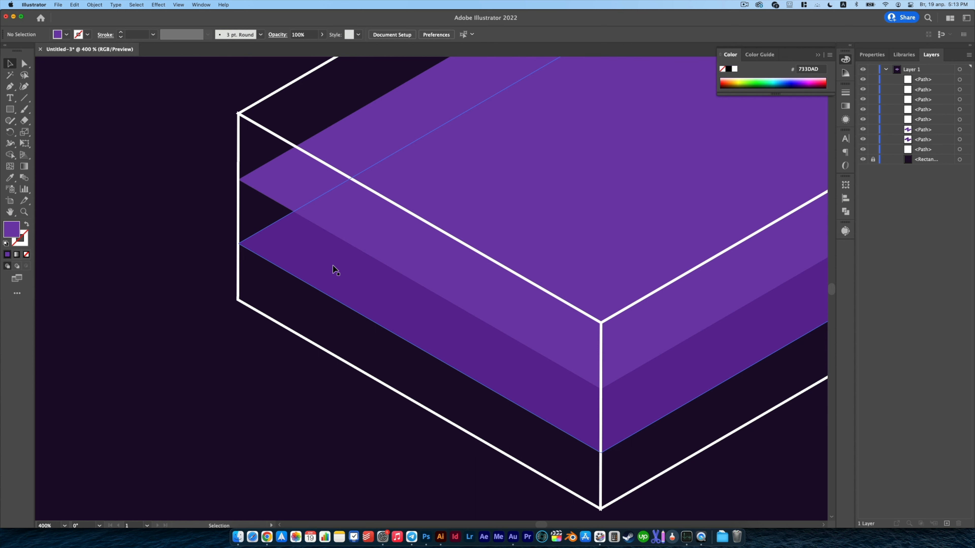
Blend the lower and upper purple faces together with the Blend tool
{"action": "left_click_drag", "start_coordinate": [361, 268], "coordinate": [292, 250]}
{"action": "left_click", "coordinate": [24, 178]}
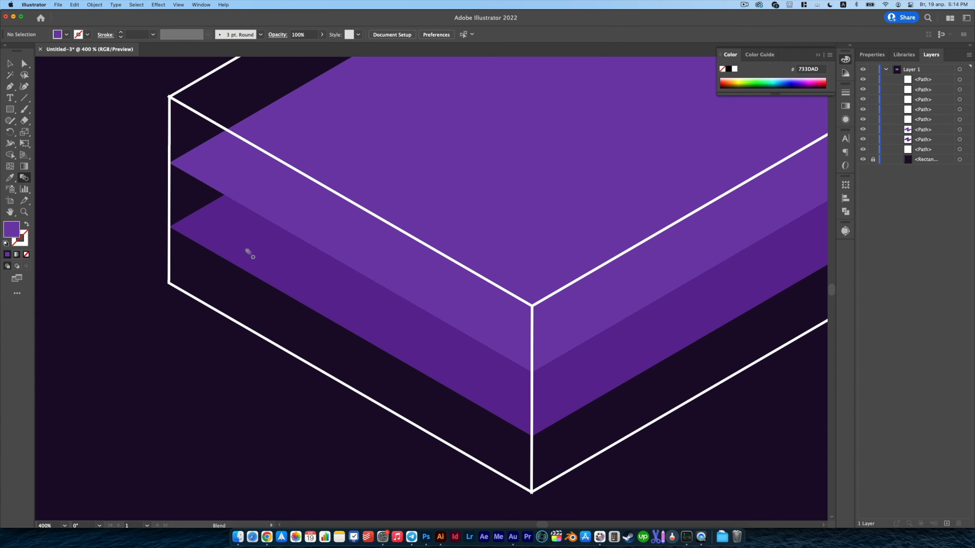
{"action": "left_click", "coordinate": [263, 196]}
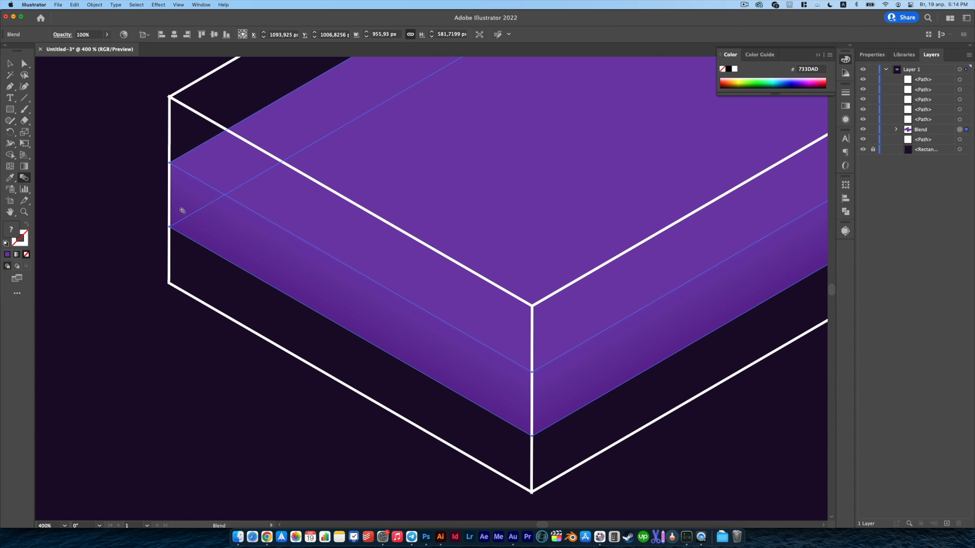
{"action": "scroll", "coordinate": [253, 260], "scroll_direction": "down", "scroll_amount": 5}
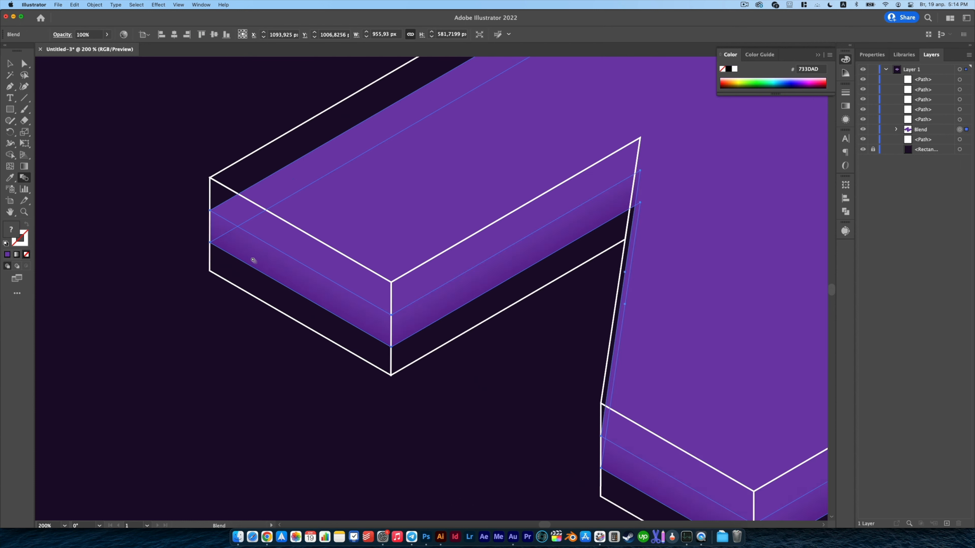
{"action": "scroll", "coordinate": [338, 273], "scroll_direction": "up", "scroll_amount": 1}
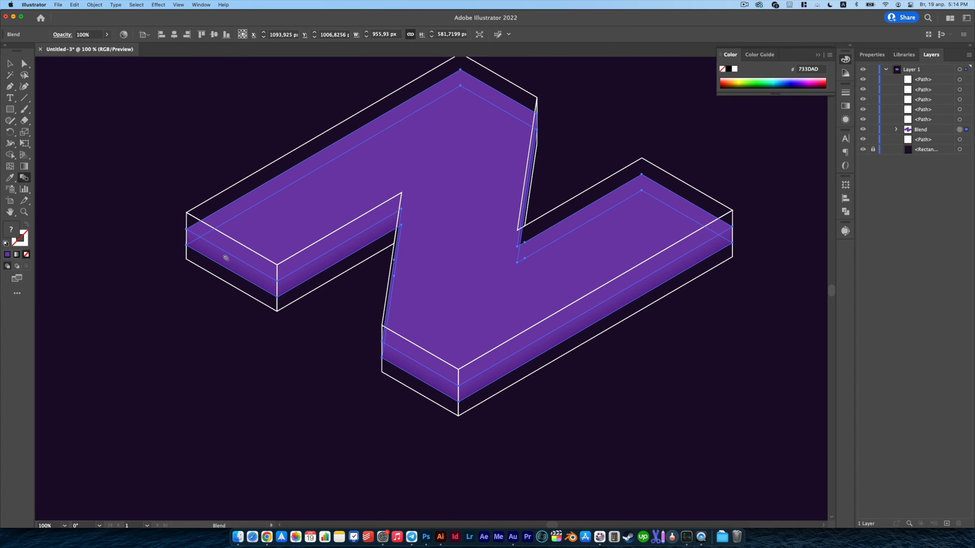
{"action": "scroll", "coordinate": [224, 254], "scroll_direction": "up", "scroll_amount": 1}
{"action": "scroll", "coordinate": [224, 254], "scroll_direction": "up", "scroll_amount": 1}
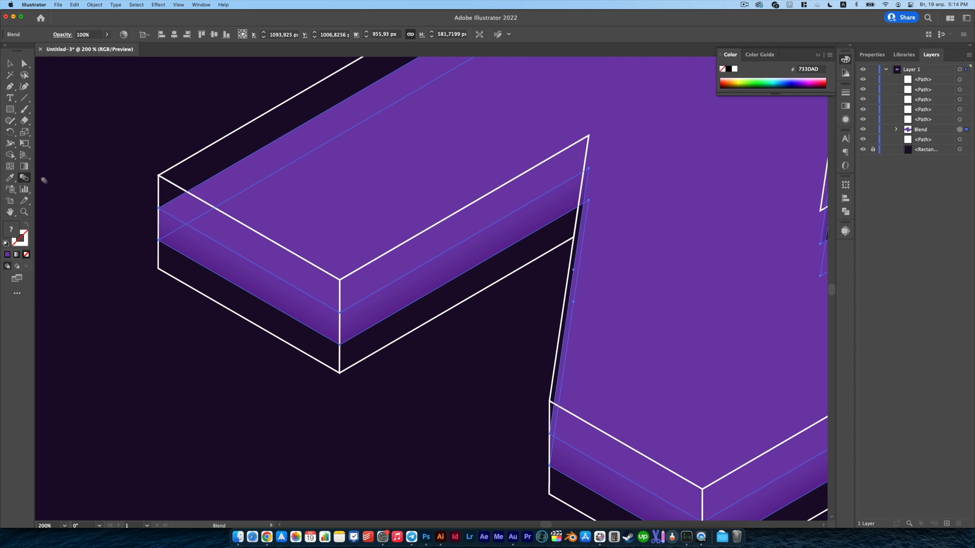
Set the spacing of the blend between the purple faces to Specified Steps with 2 steps
{"action": "double_click", "coordinate": [24, 178]}
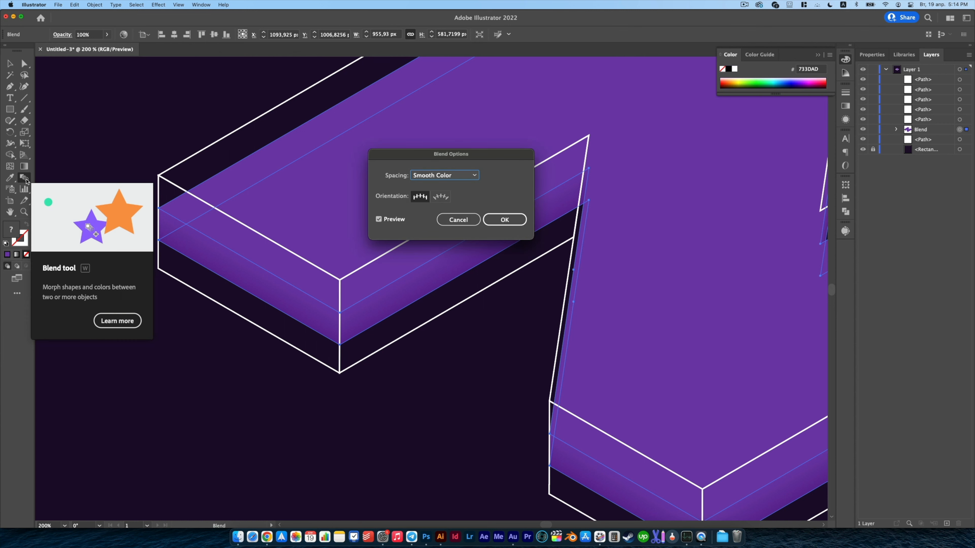
{"action": "left_click", "coordinate": [426, 176]}
{"action": "left_click", "coordinate": [434, 196]}
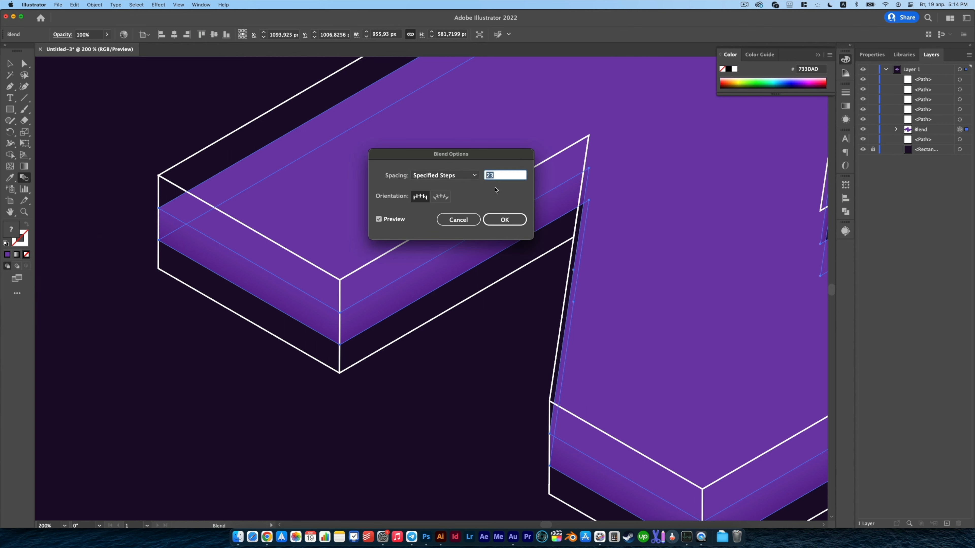
{"action": "type", "text": "2"}
{"action": "left_click_drag", "start_coordinate": [487, 161], "coordinate": [468, 162]}
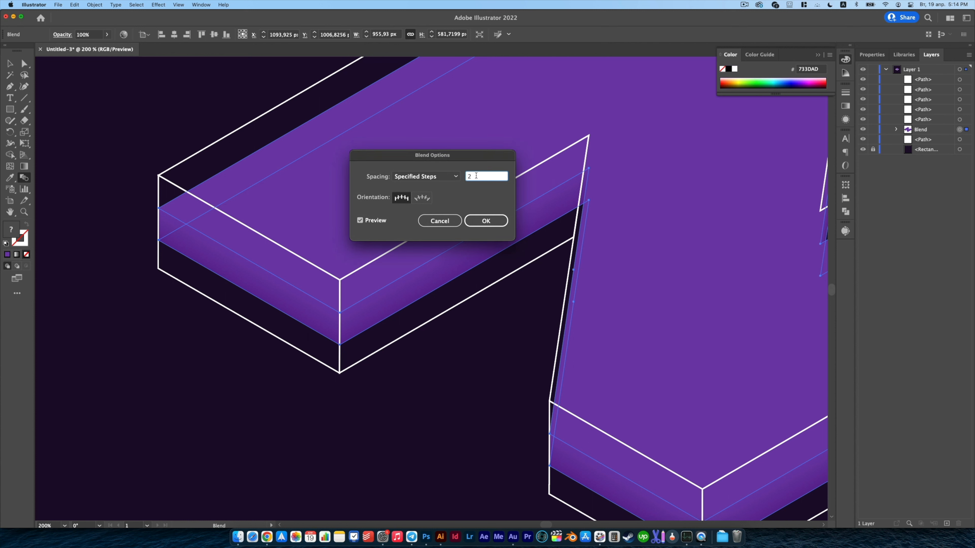
{"action": "double_click", "coordinate": [502, 178]}
{"action": "key", "text": "Tab"}
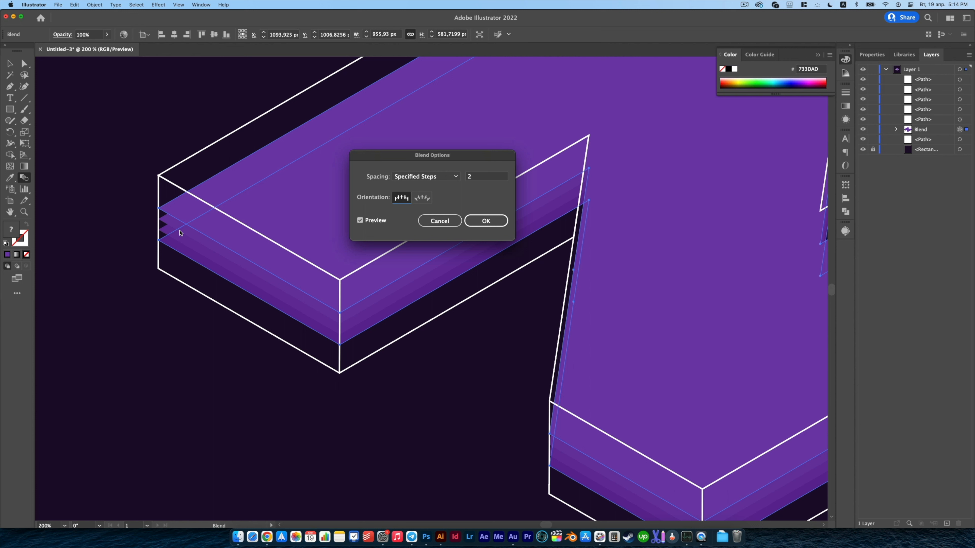
{"action": "key", "text": "shift+Tab"}
{"action": "key", "text": "Tab"}
{"action": "left_click", "coordinate": [477, 177]}
{"action": "type", "text": "2"}
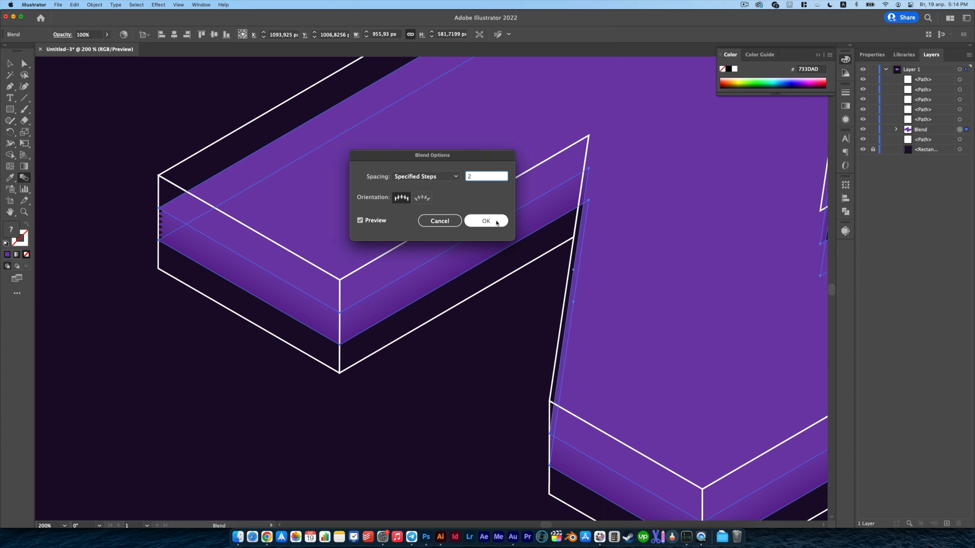
{"action": "left_click", "coordinate": [484, 221]}
Try the fill color 280F42 on the blend's lowest slice and undo the color change
{"action": "key", "text": "super+minus"}
{"action": "key", "text": "super+minus"}
{"action": "key", "text": "super+minus"}
{"action": "scroll", "coordinate": [453, 230], "scroll_direction": "up", "scroll_amount": 1}
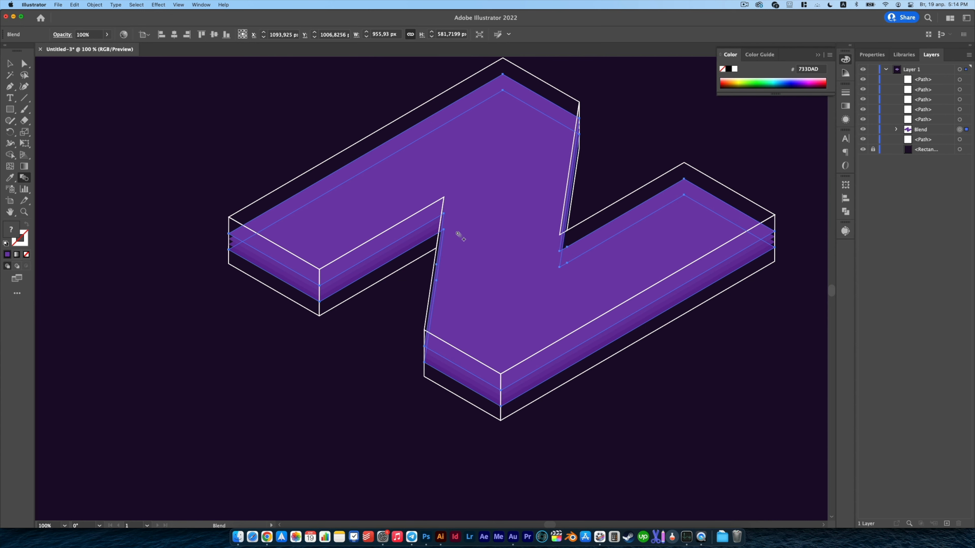
{"action": "left_click_drag", "start_coordinate": [460, 224], "coordinate": [444, 213]}
{"action": "scroll", "coordinate": [259, 245], "scroll_direction": "up", "scroll_amount": 3}
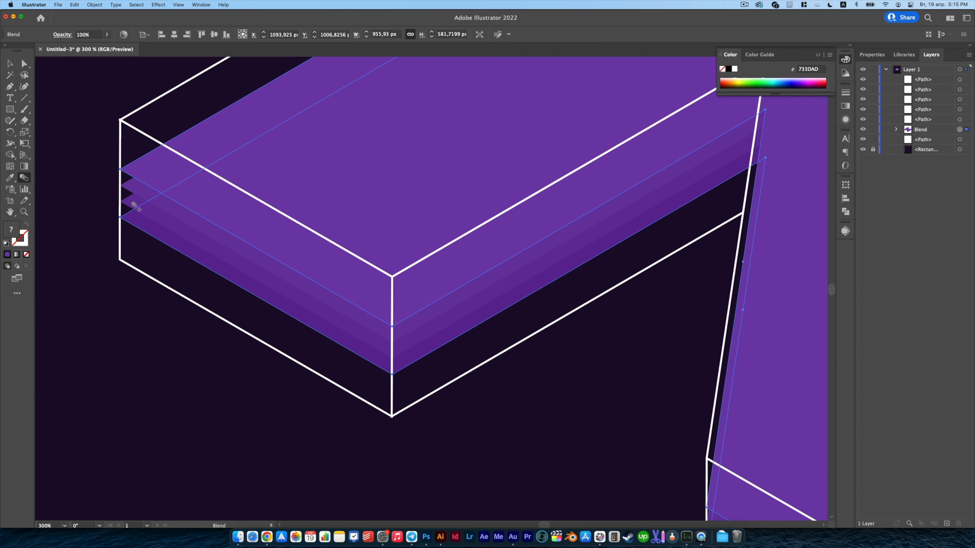
{"action": "scroll", "coordinate": [127, 199], "scroll_direction": "up", "scroll_amount": 1}
{"action": "key", "text": "a"}
{"action": "left_click", "coordinate": [95, 198]}
{"action": "left_click", "coordinate": [161, 235]}
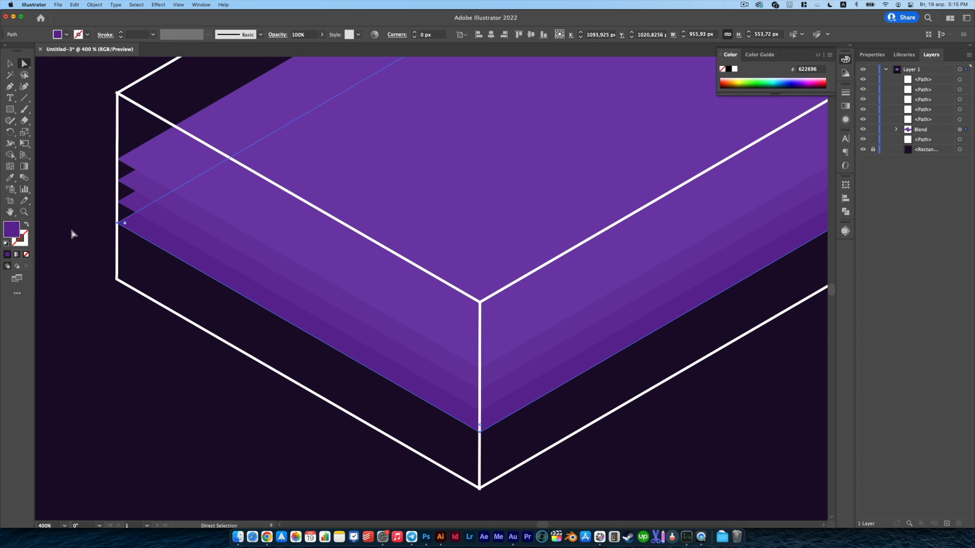
{"action": "double_click", "coordinate": [10, 229]}
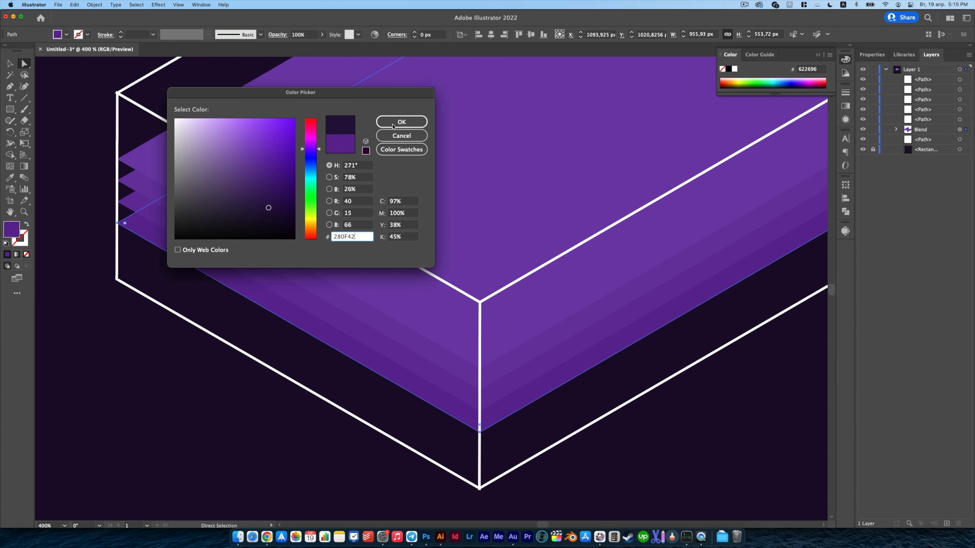
{"action": "left_click", "coordinate": [401, 122]}
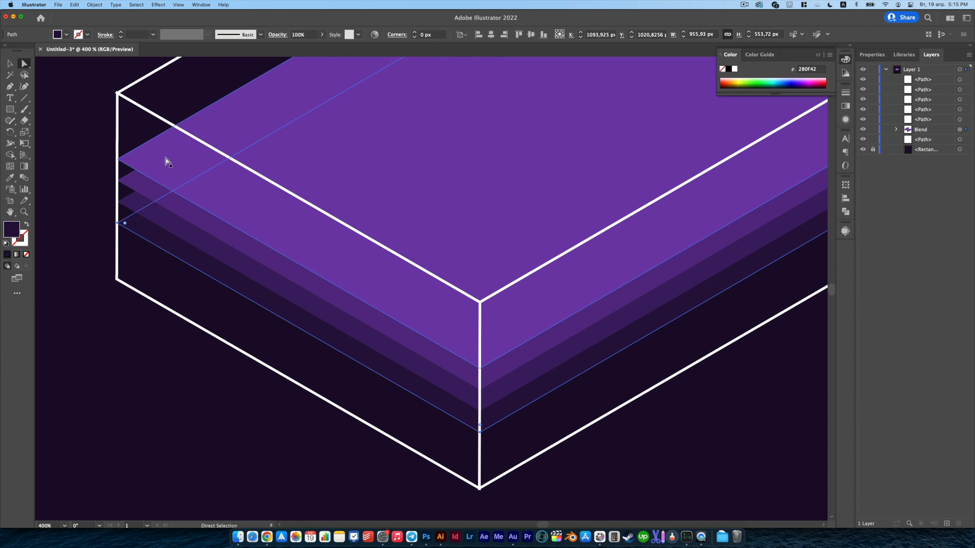
{"action": "key", "text": "super+z"}
{"action": "left_click", "coordinate": [125, 186]}
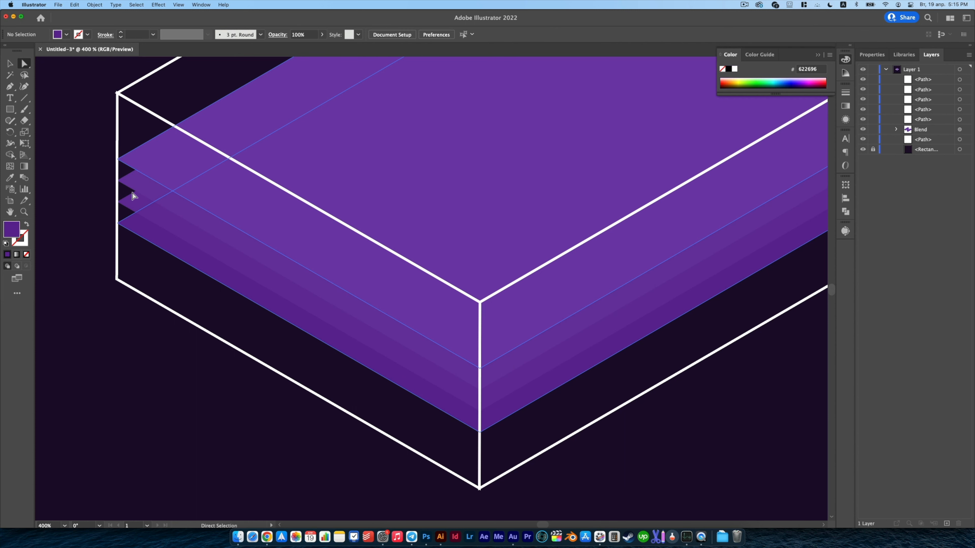
Expand the blend into a group of separate purple slices with the default Expand options and clear the selection
{"action": "scroll", "coordinate": [142, 209], "scroll_direction": "down", "scroll_amount": 3}
{"action": "left_click", "coordinate": [170, 218]}
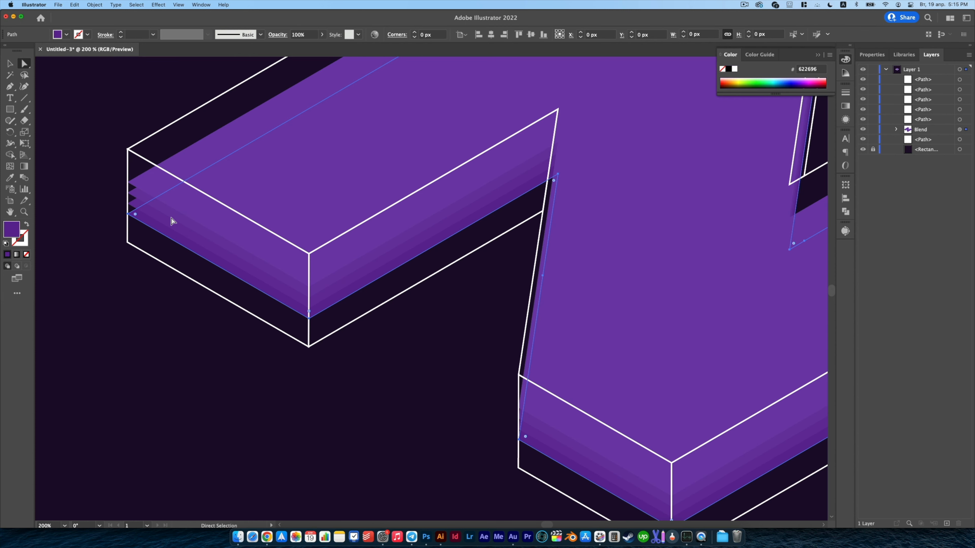
{"action": "scroll", "coordinate": [169, 218], "scroll_direction": "down", "scroll_amount": 3}
{"action": "left_click", "coordinate": [95, 5]}
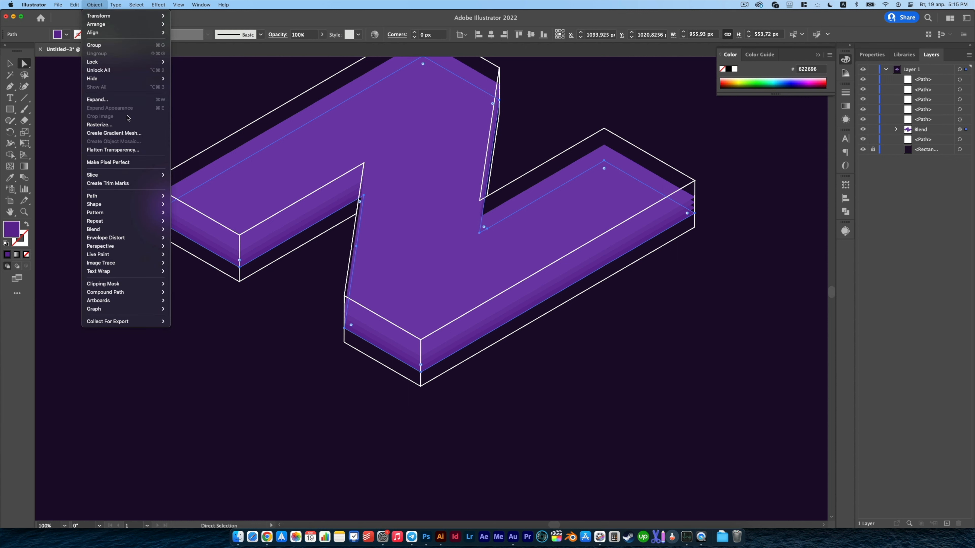
{"action": "left_click", "coordinate": [98, 100]}
{"action": "left_click", "coordinate": [241, 316]}
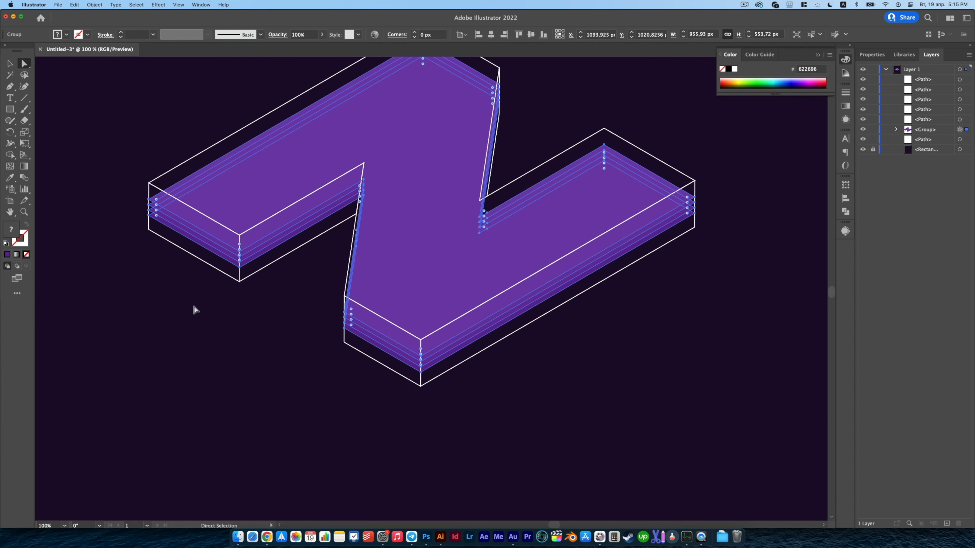
{"action": "left_click", "coordinate": [194, 309]}
Try moving the second-lowest purple slice down, undo the move, and inspect the slice's fill color without changing it
{"action": "scroll", "coordinate": [174, 221], "scroll_direction": "down", "scroll_amount": 3}
{"action": "scroll", "coordinate": [176, 225], "scroll_direction": "up", "scroll_amount": 8}
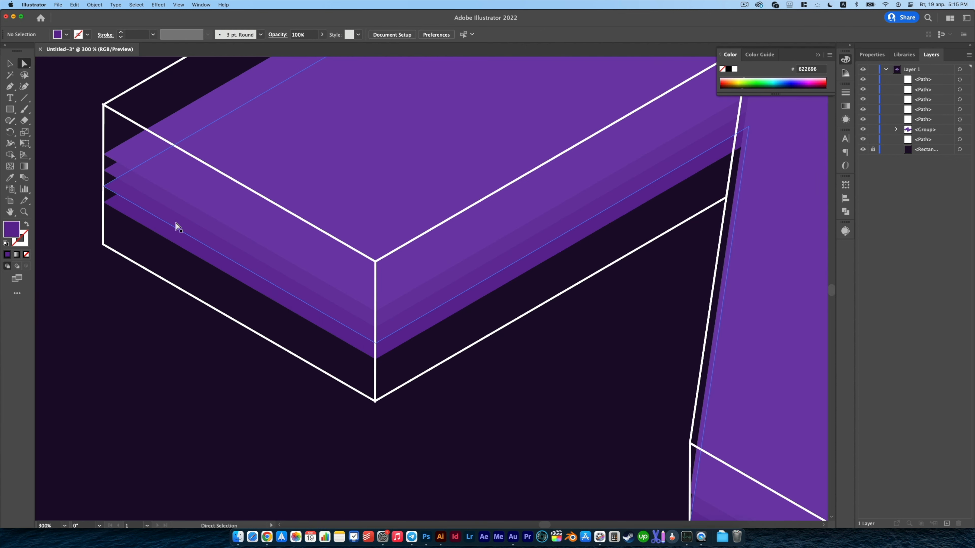
{"action": "left_click_drag", "start_coordinate": [177, 225], "coordinate": [121, 295]}
{"action": "key", "text": "super+z"}
{"action": "double_click", "coordinate": [16, 231]}
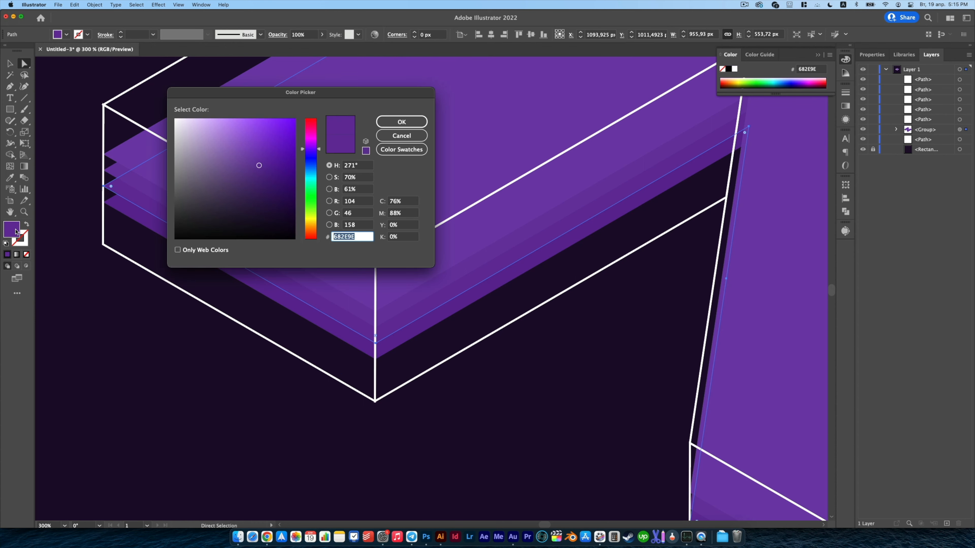
{"action": "left_click", "coordinate": [410, 122]}
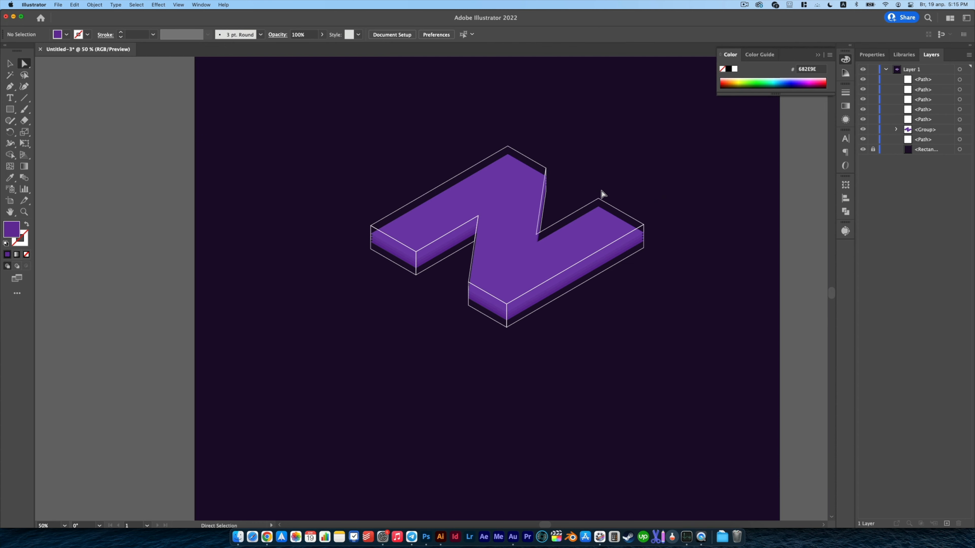
{"action": "left_click_drag", "start_coordinate": [622, 183], "coordinate": [586, 195]}
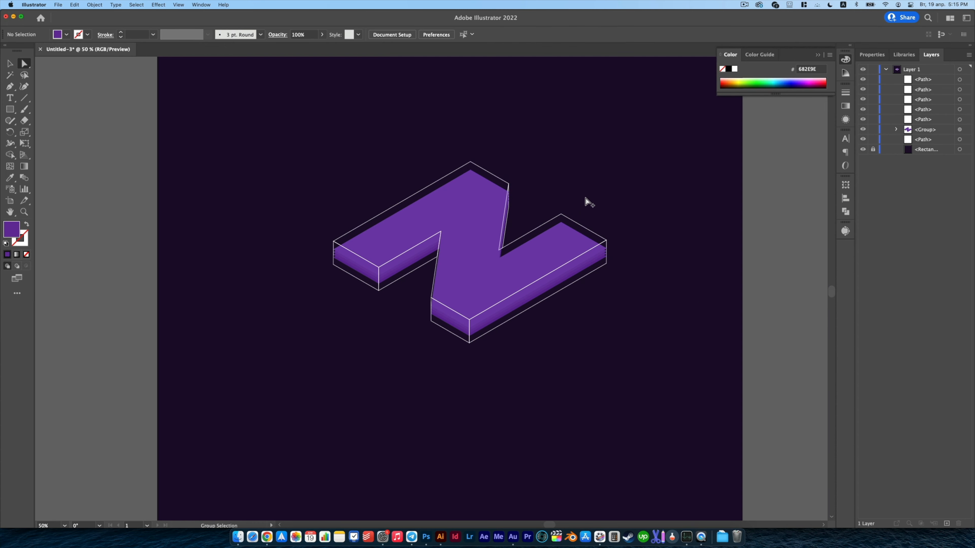
{"action": "scroll", "coordinate": [584, 196], "scroll_direction": "down", "scroll_amount": 1}
{"action": "scroll", "coordinate": [589, 199], "scroll_direction": "right", "scroll_amount": 2}
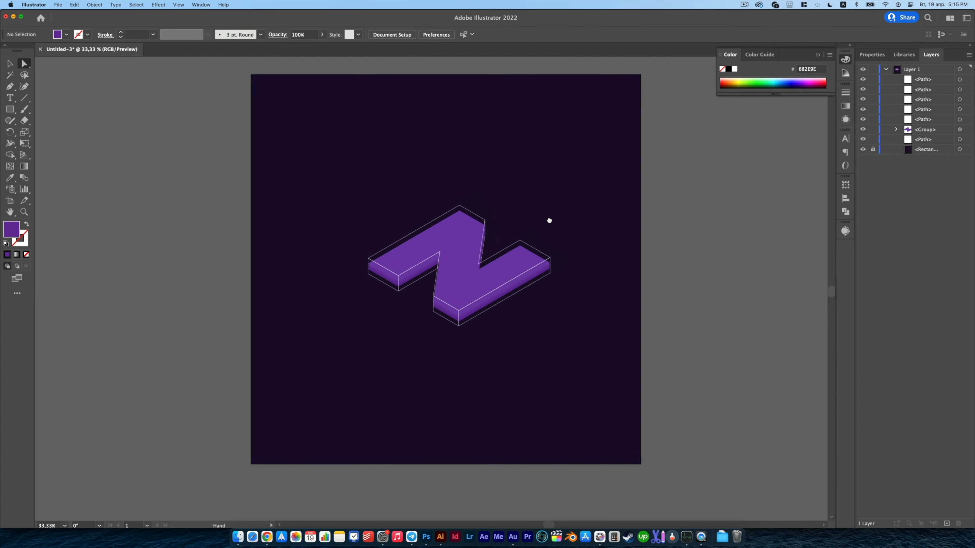